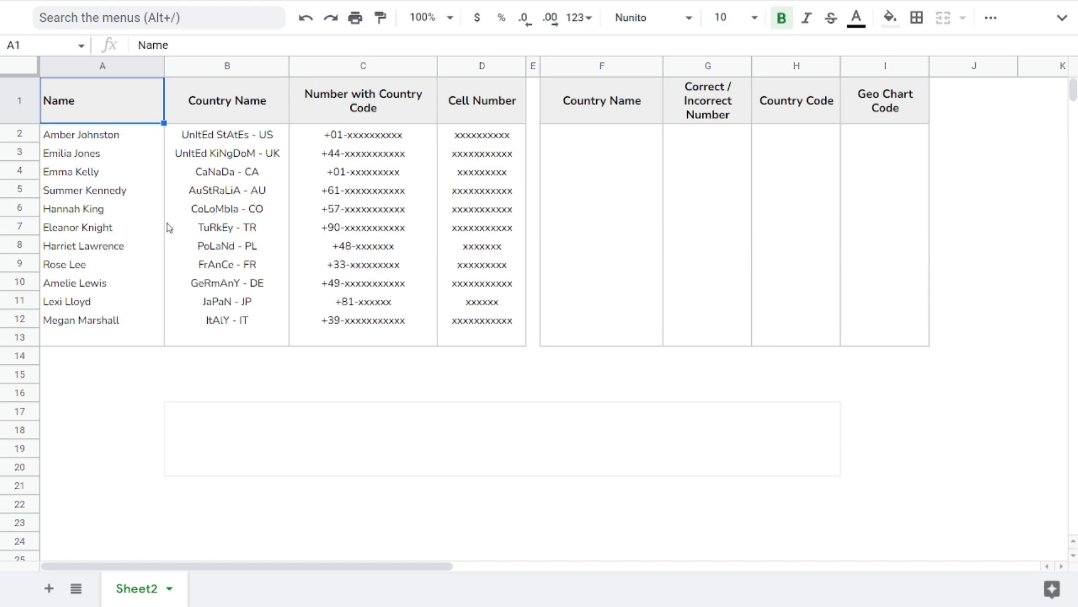
drag(94, 144, 102, 323)
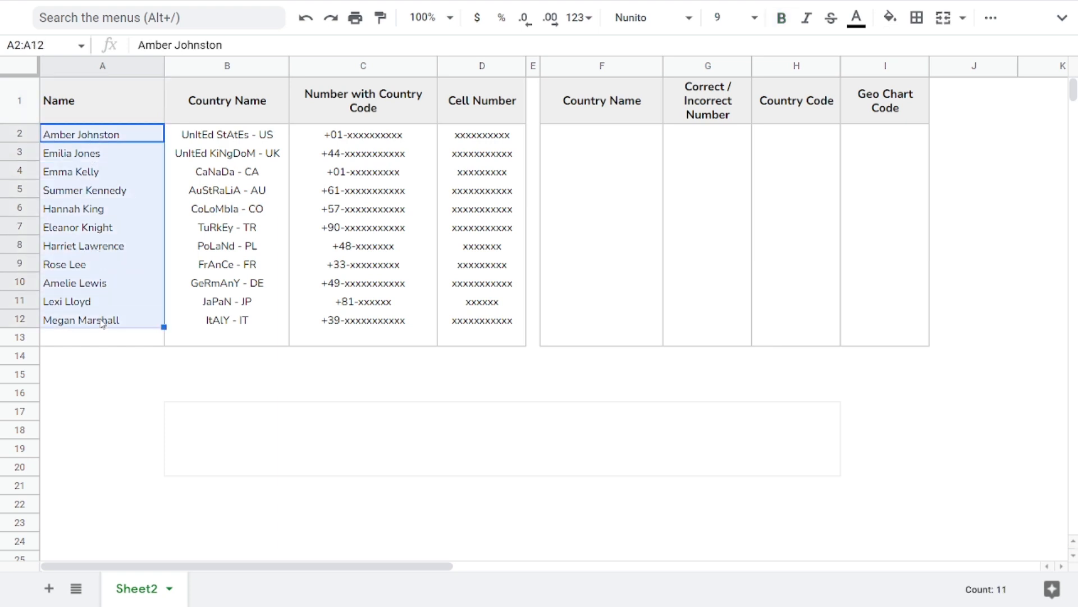
click(85, 192)
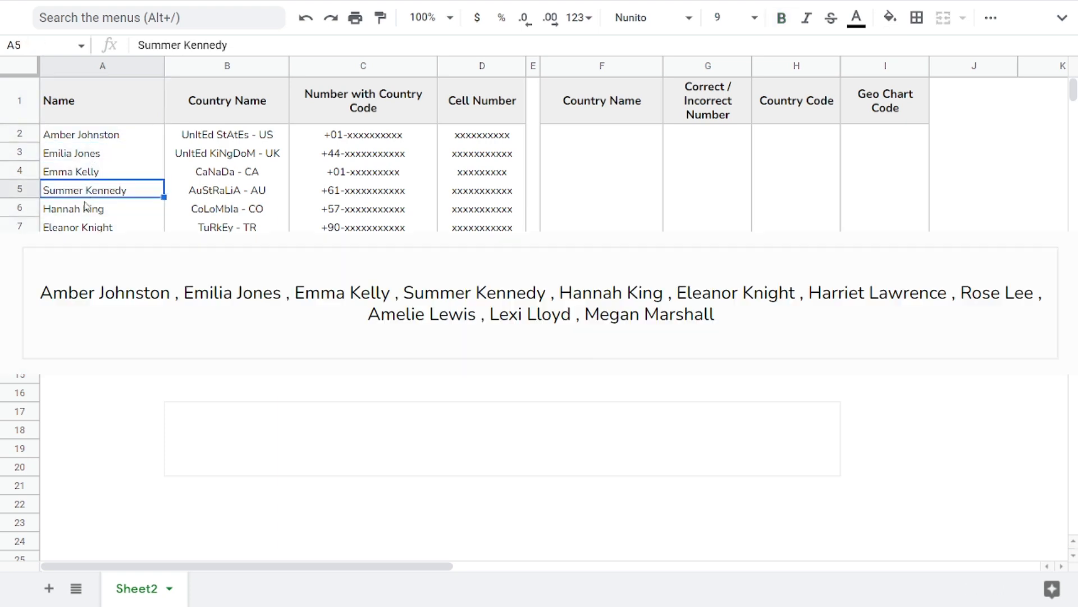
click(84, 227)
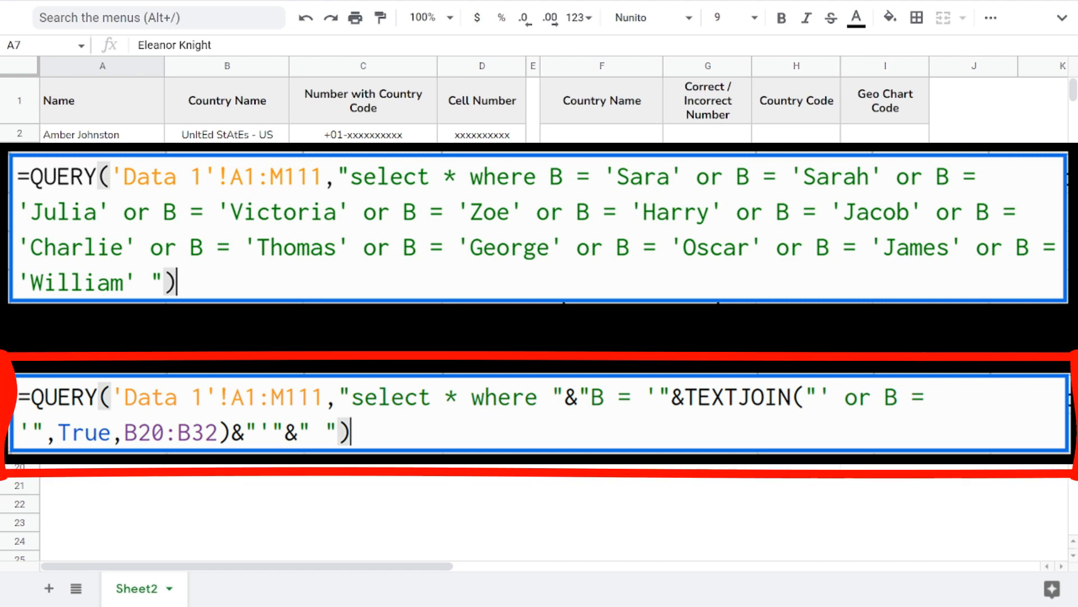
drag(89, 137, 98, 355)
Step: Enter =TEXTJOIN(" AND ",TRUE,A2:A12) in the merged cell B17:H20 to combine all the names into one text
click(243, 443)
text(=TEXTJ)
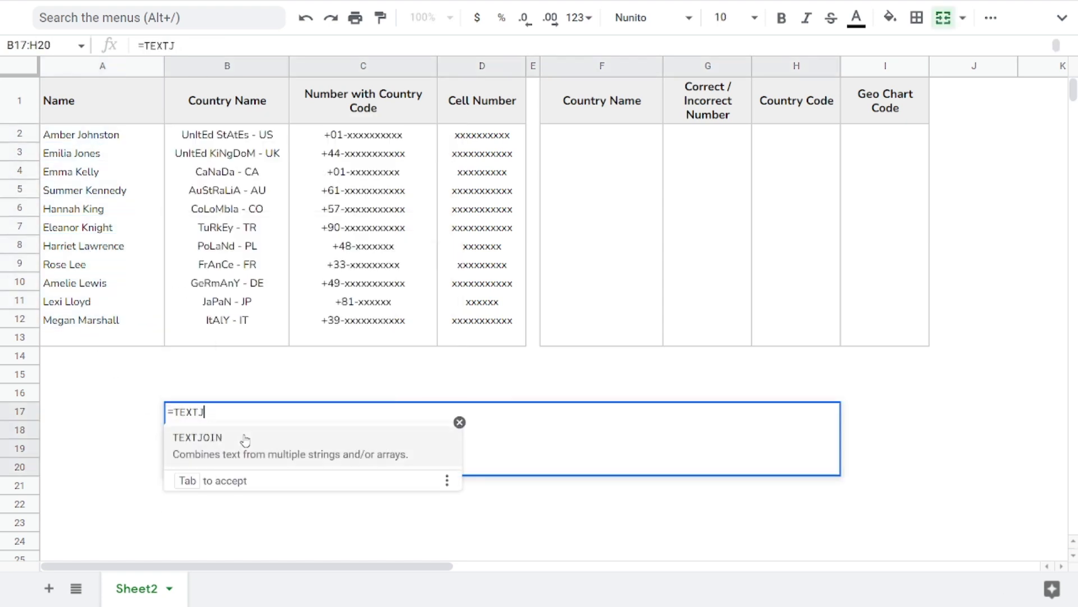
key(Tab)
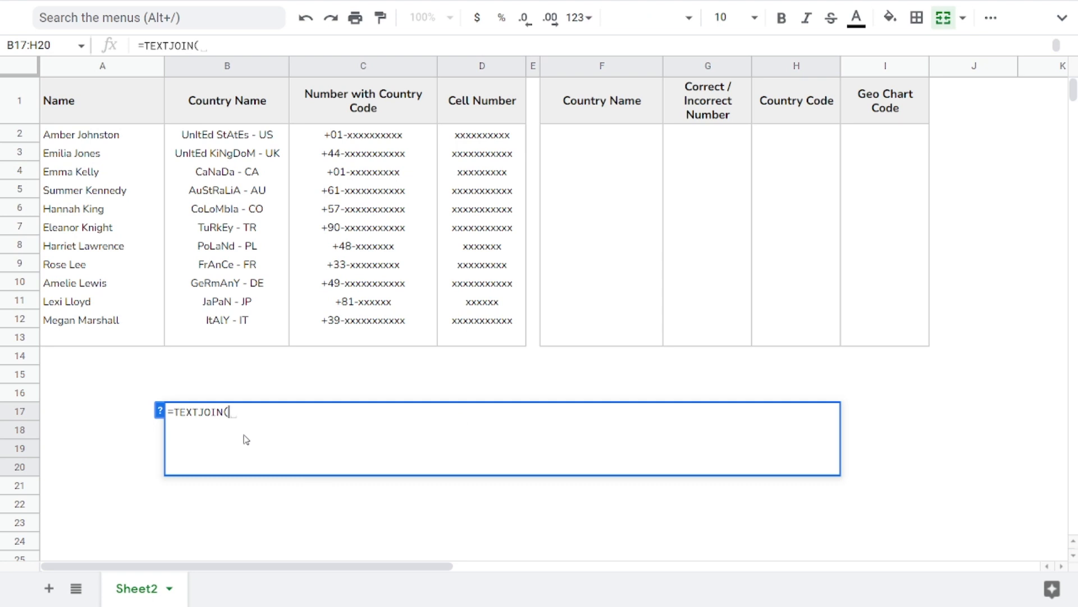
text(" AND ",TRUE)
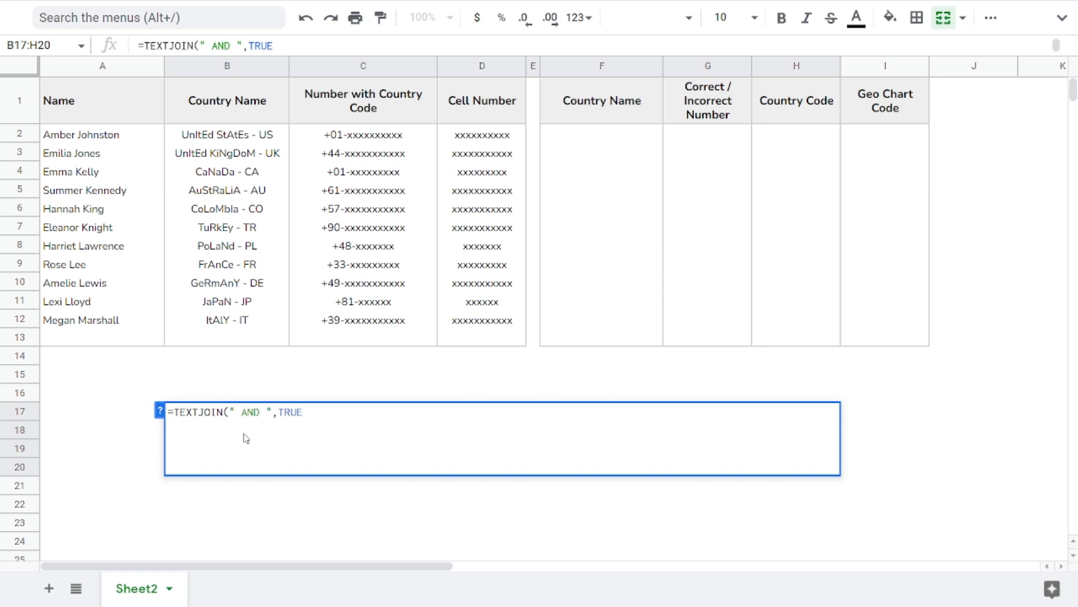
key(Left)
key(Up)
key(Up)
key(Up)
key(Up)
key(Up)
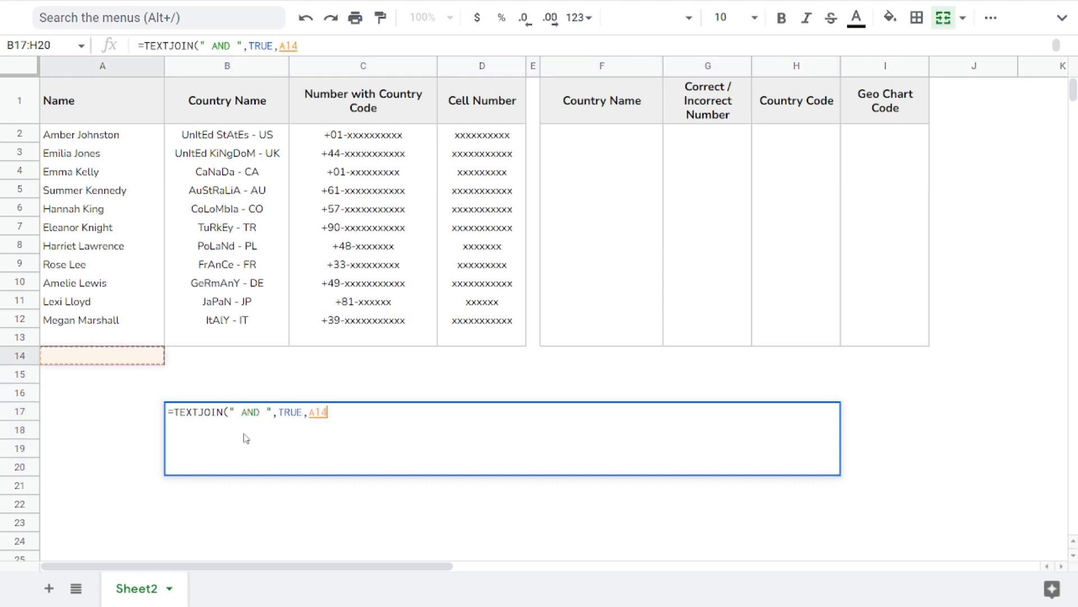
key(ctrl+shift+Up)
key(shift+Down)
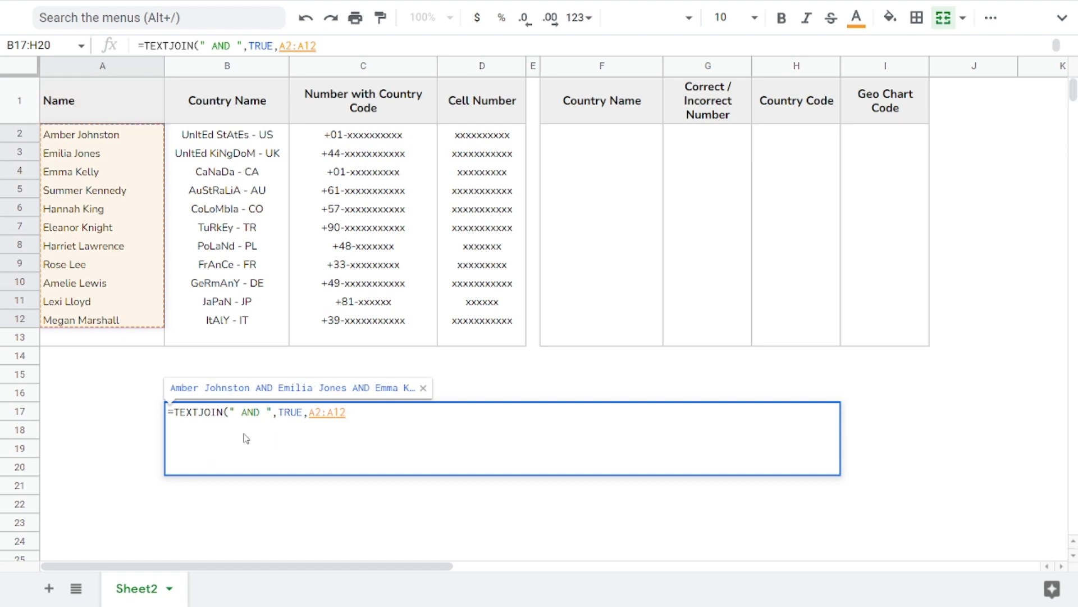
key(Return)
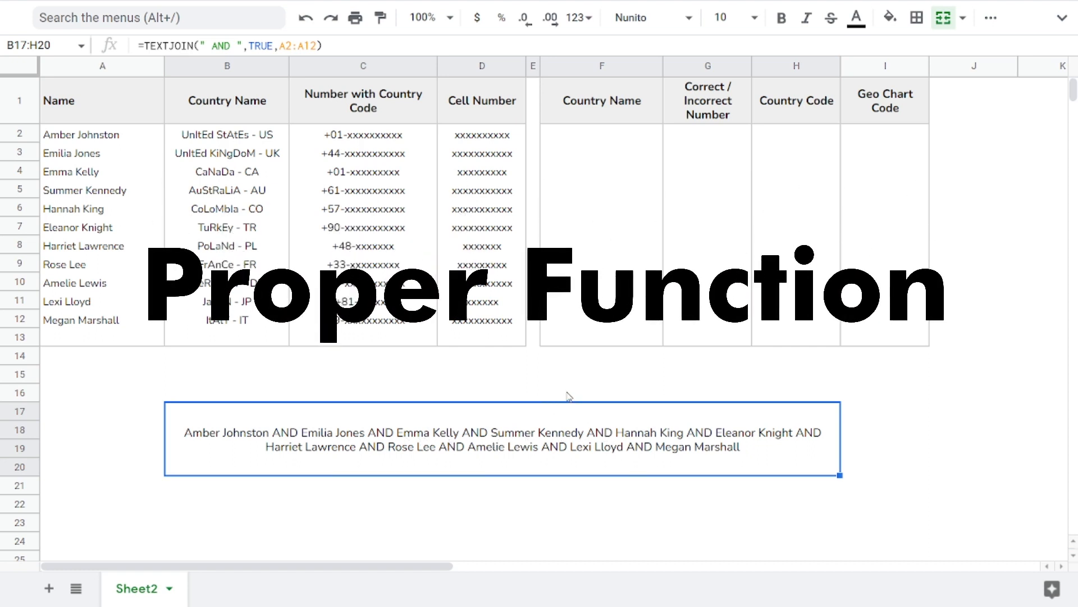
click(535, 393)
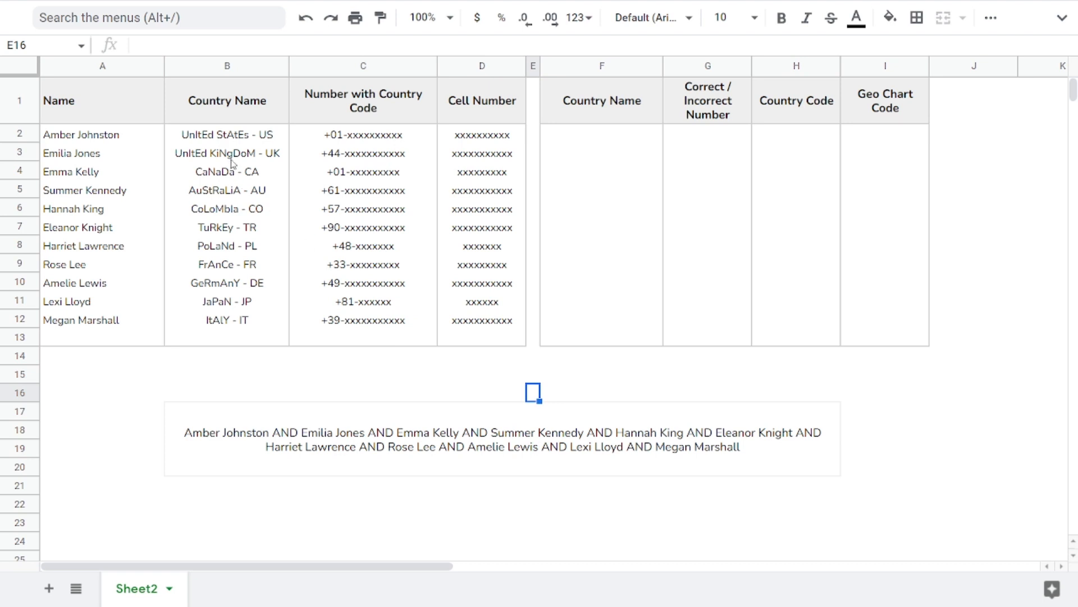
drag(250, 136, 236, 323)
click(229, 234)
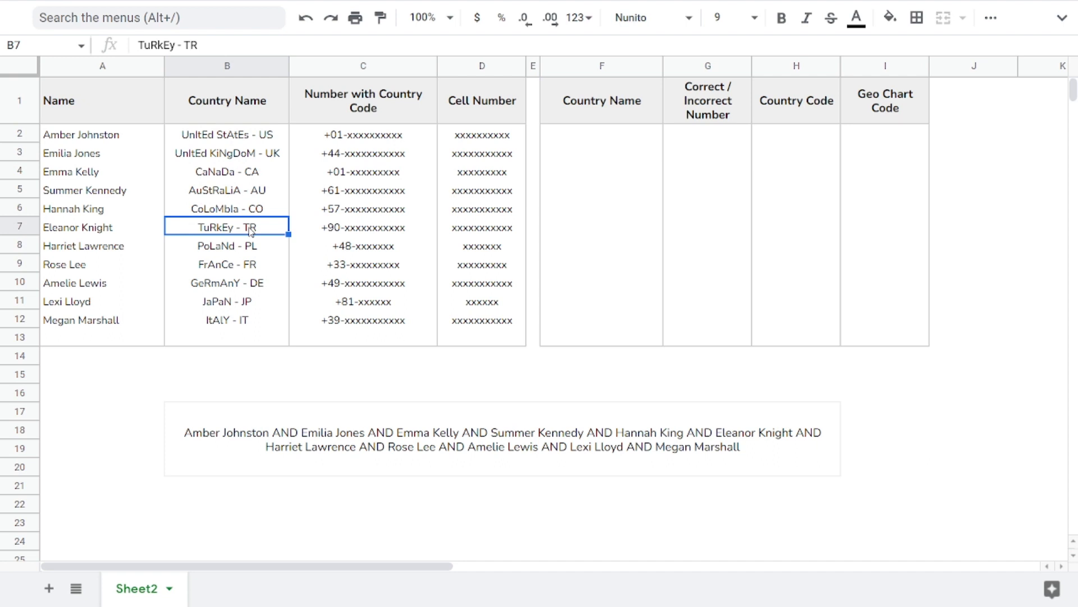
drag(239, 142, 227, 328)
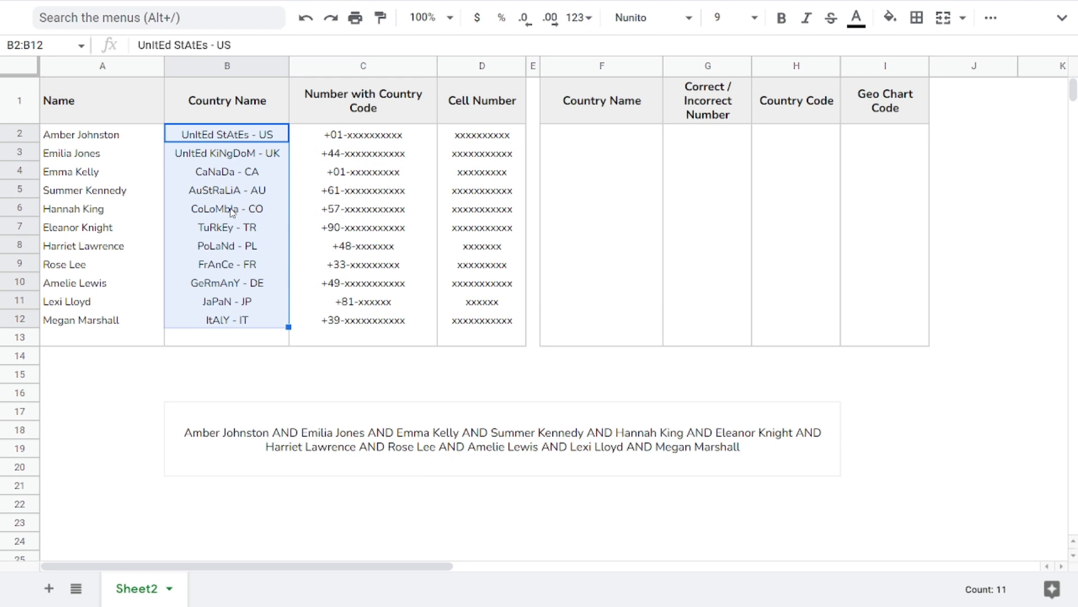
click(230, 211)
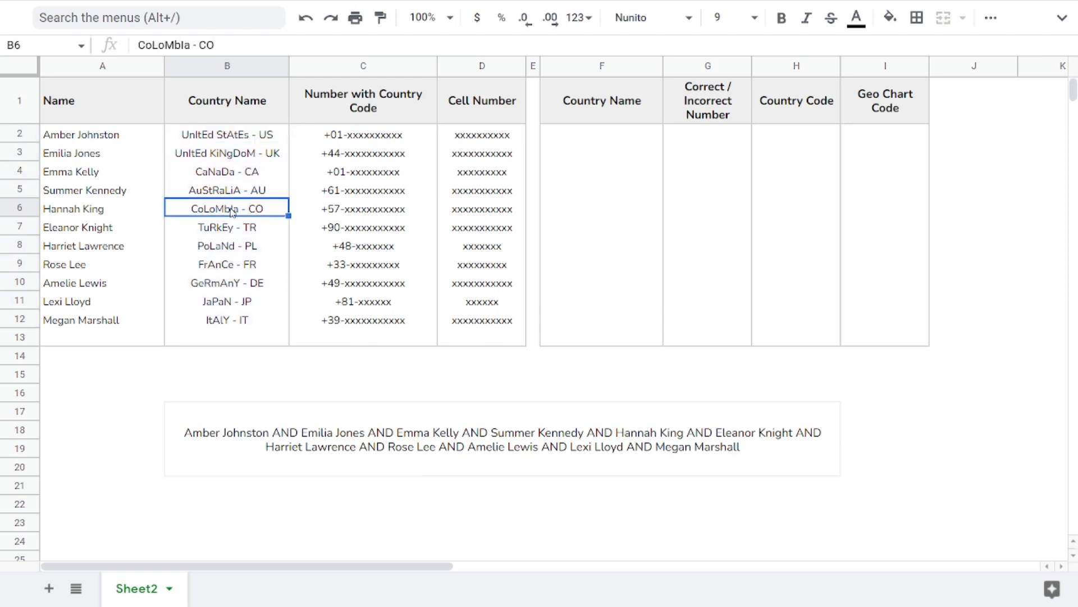
Step: Enter =PROPER(B2) in F2 and fill it down to F12 to capitalize the country names properly
click(589, 136)
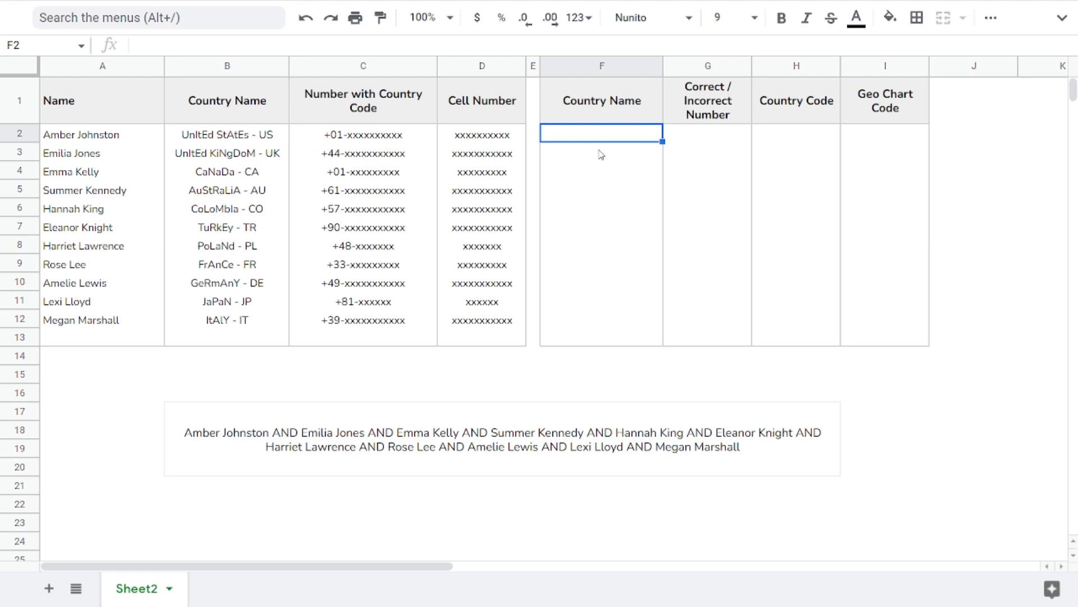
text(=PROP)
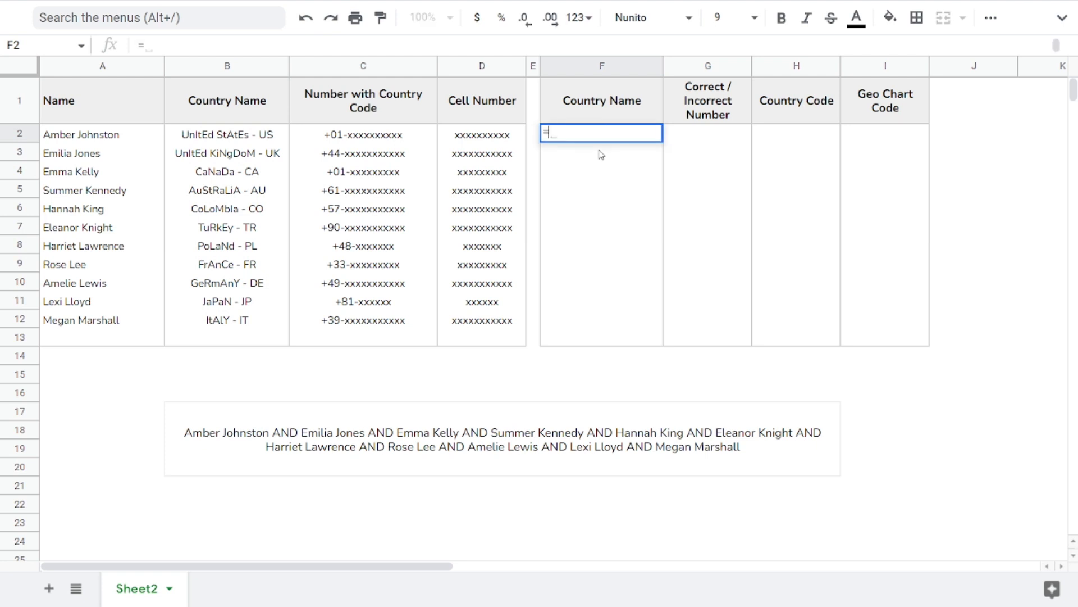
key(Tab)
key(Left)
key(Left)
key(Left)
key(Left)
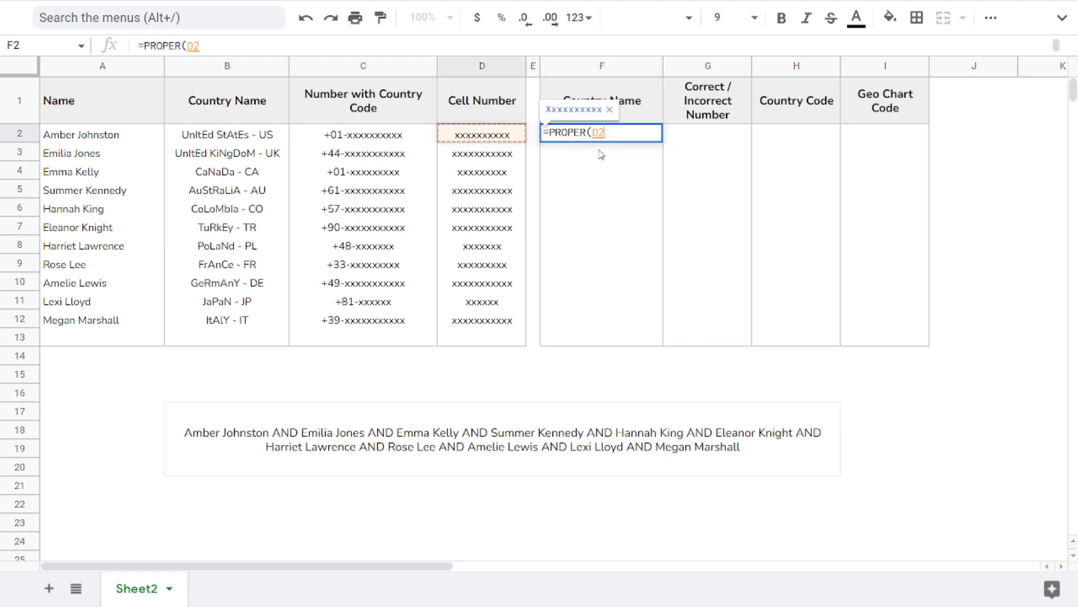
key(Return)
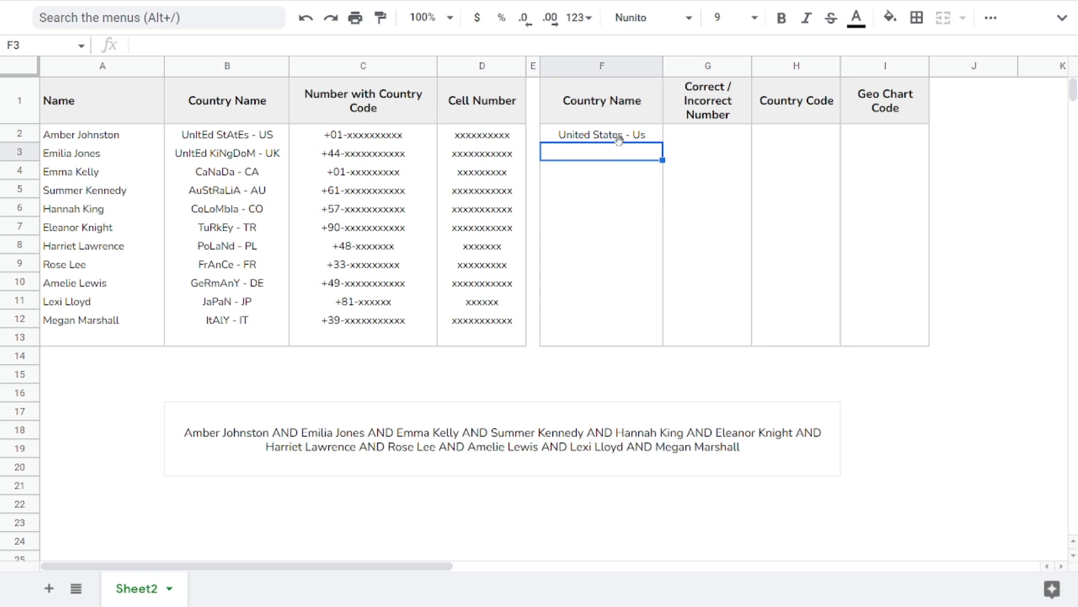
click(619, 138)
drag(661, 140, 638, 313)
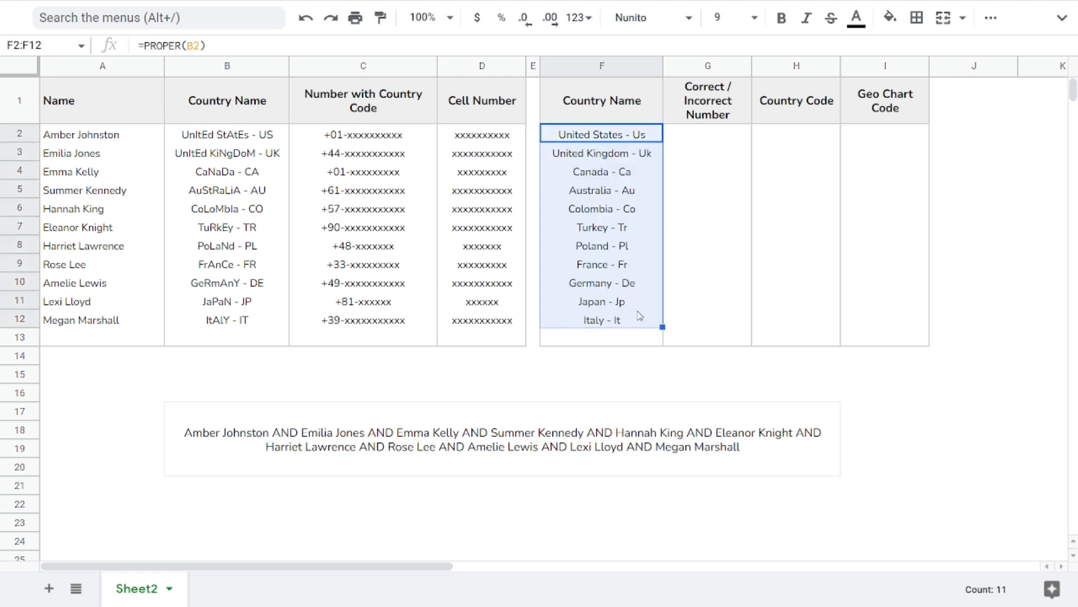
click(615, 210)
drag(269, 137, 271, 284)
click(270, 210)
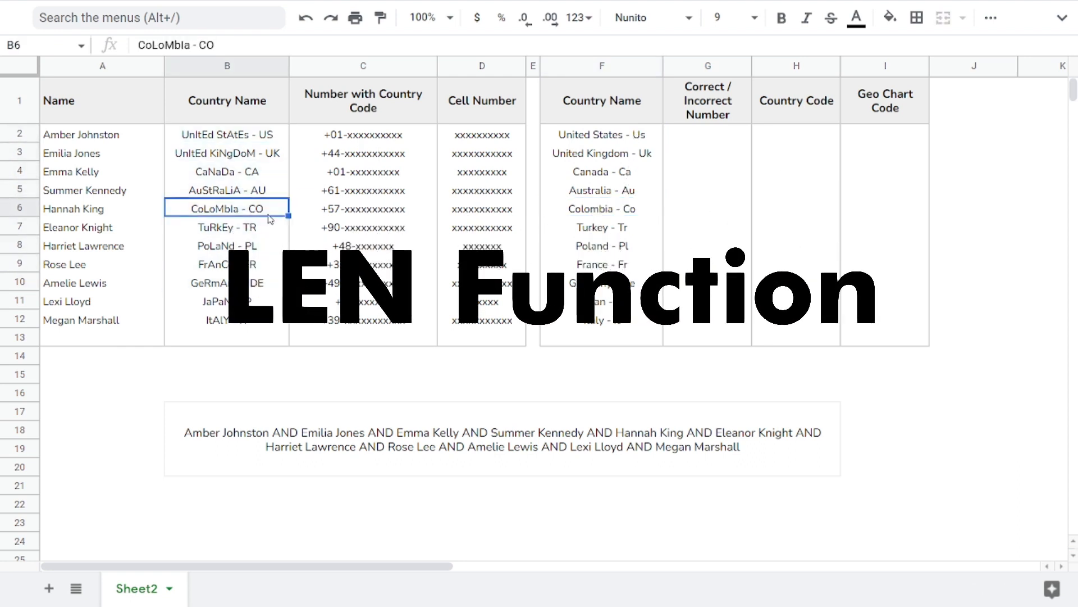
drag(482, 135, 482, 321)
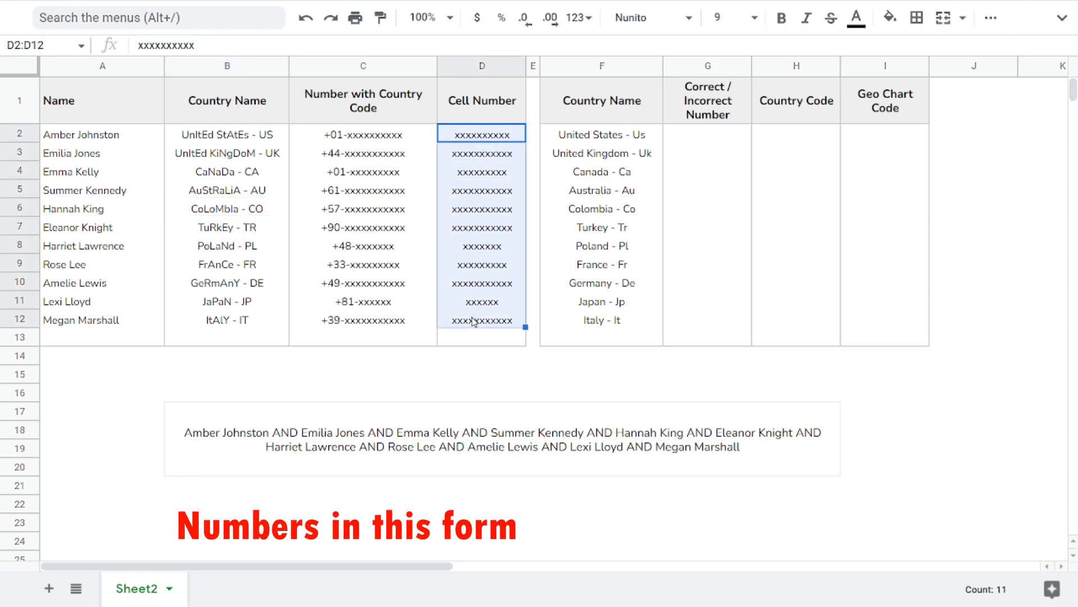
click(478, 216)
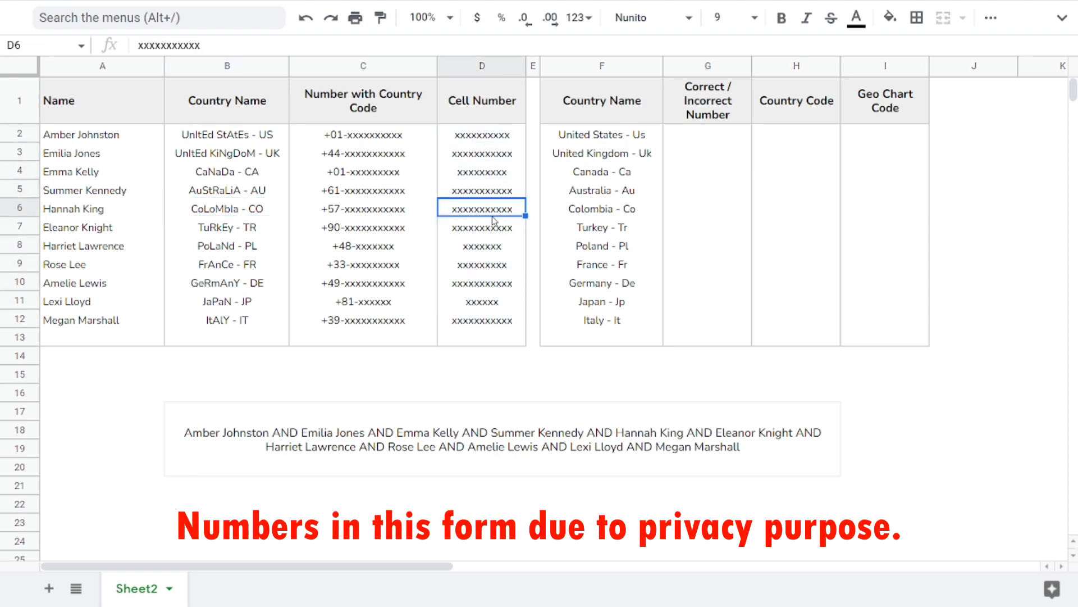
Step: Enter =LEN(D2) in G2 to count the cell number's characters and accept the suggested autofill for G3:G12
click(712, 137)
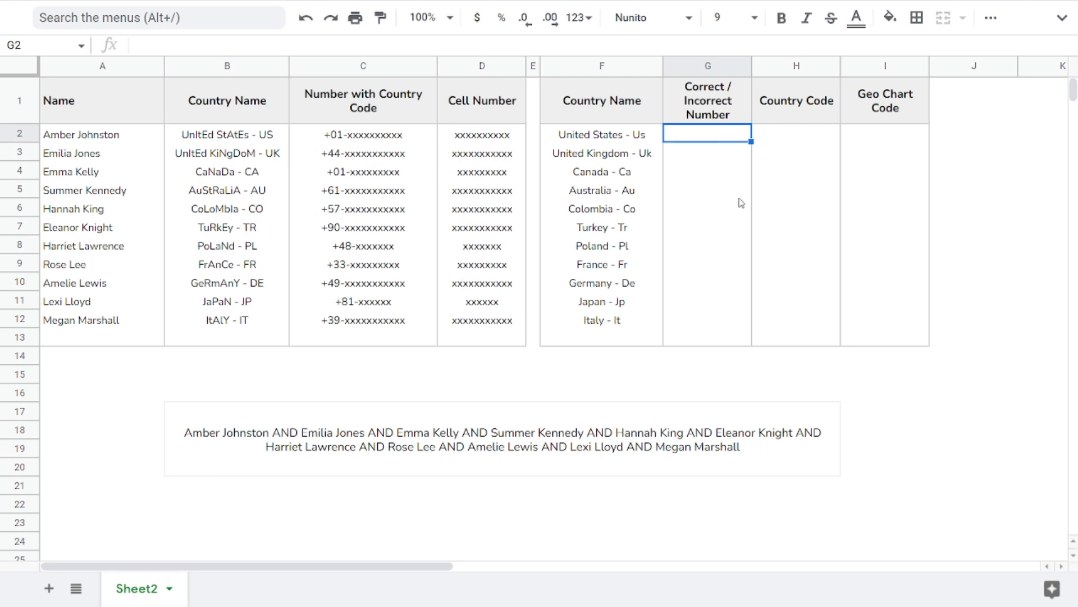
text(=LEN()
key(Left)
key(Left)
key(Left)
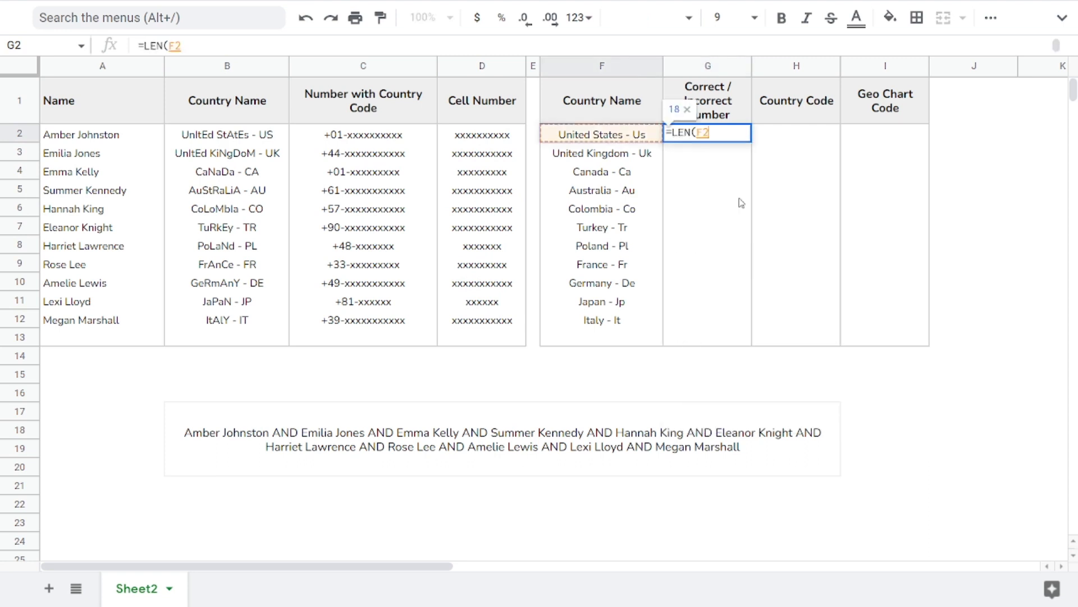
key(Return)
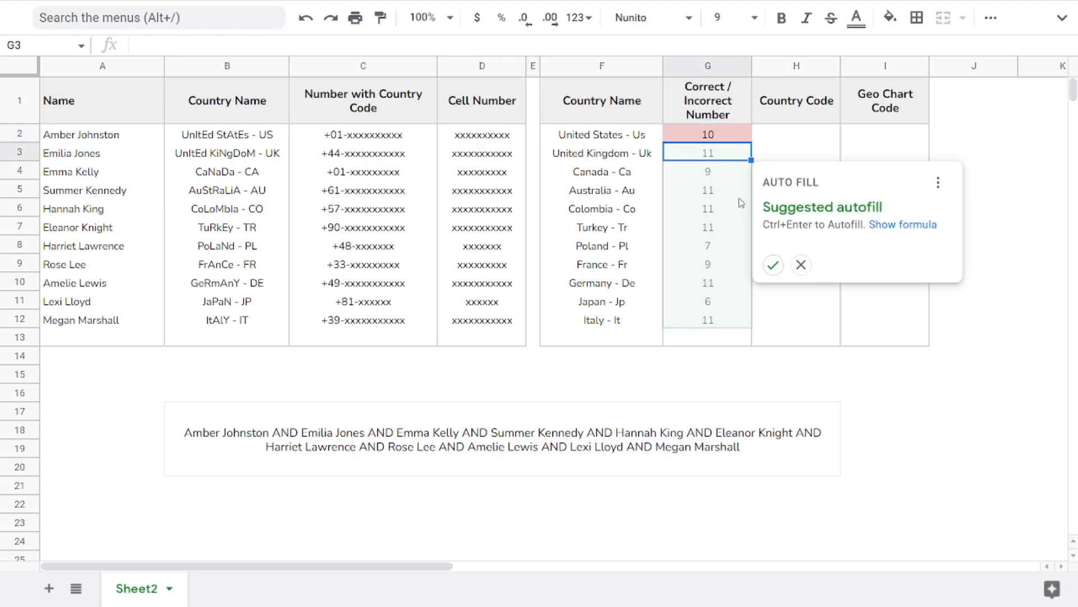
click(774, 265)
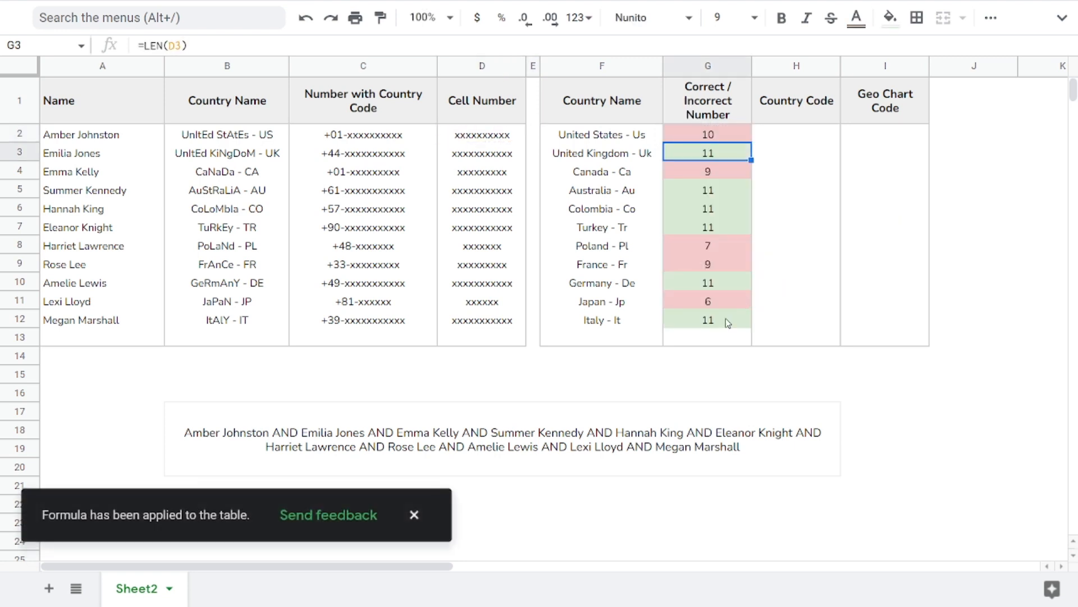
Step: Examine the lengths in the Correct / Incorrect Number column and the source numbers in columns C and D
click(727, 317)
click(726, 285)
click(722, 230)
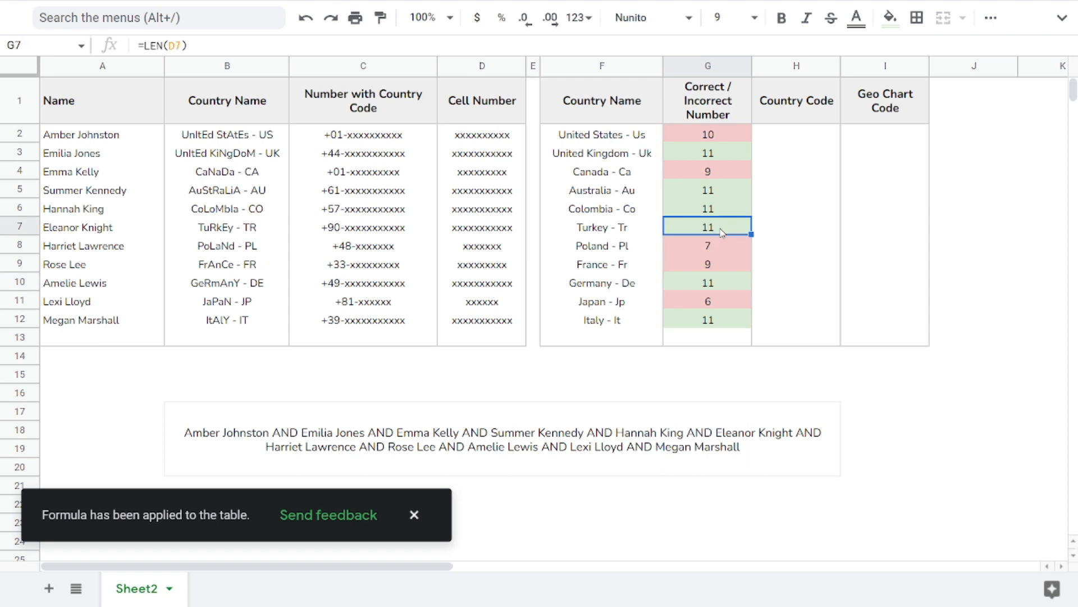
drag(722, 193, 725, 232)
click(413, 514)
click(716, 212)
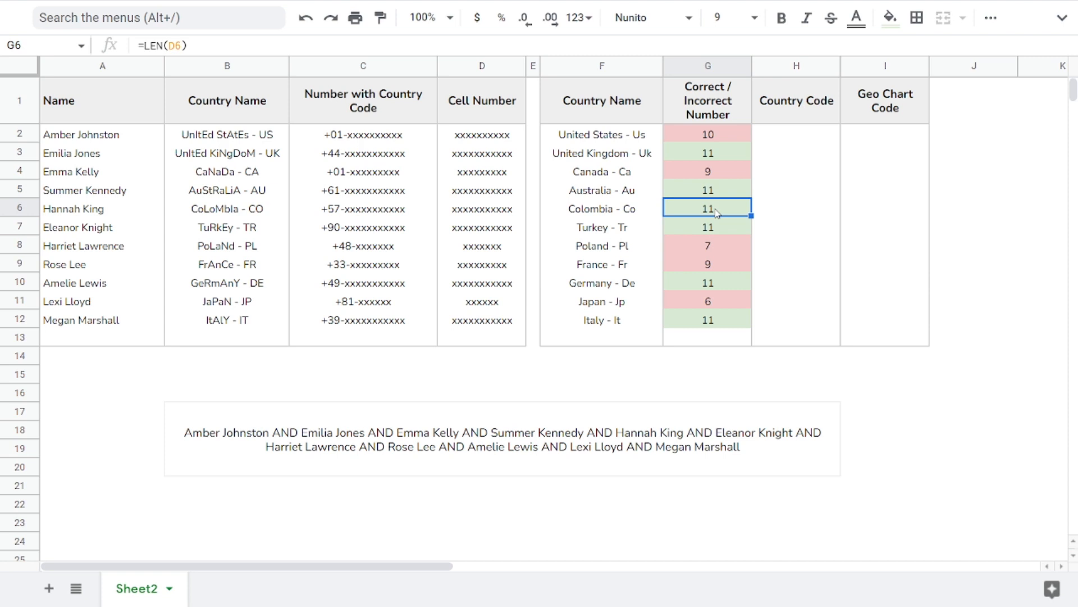
click(469, 160)
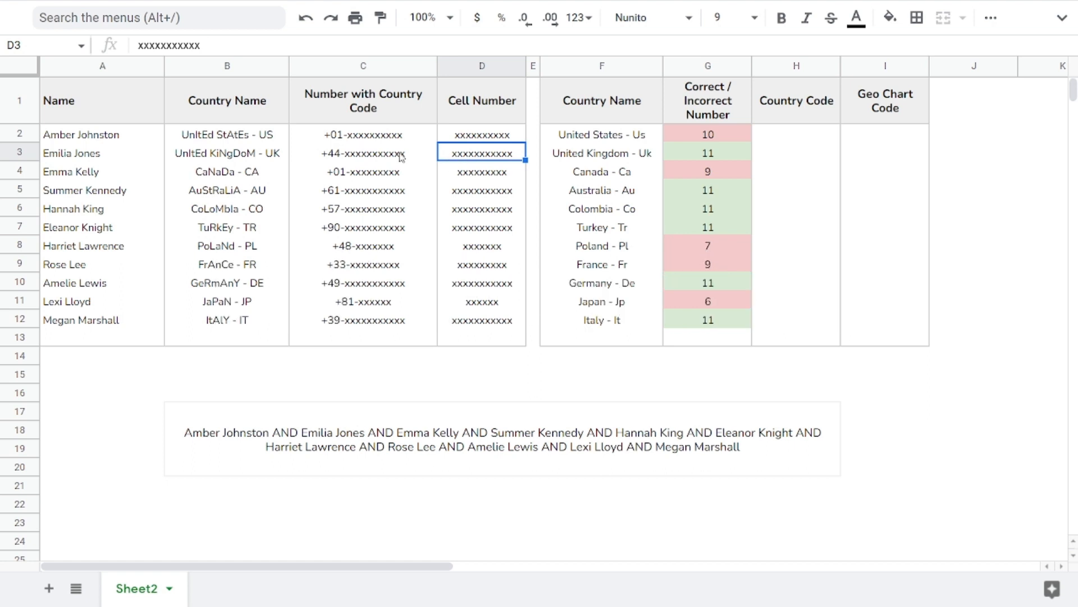
drag(399, 140, 392, 323)
click(371, 220)
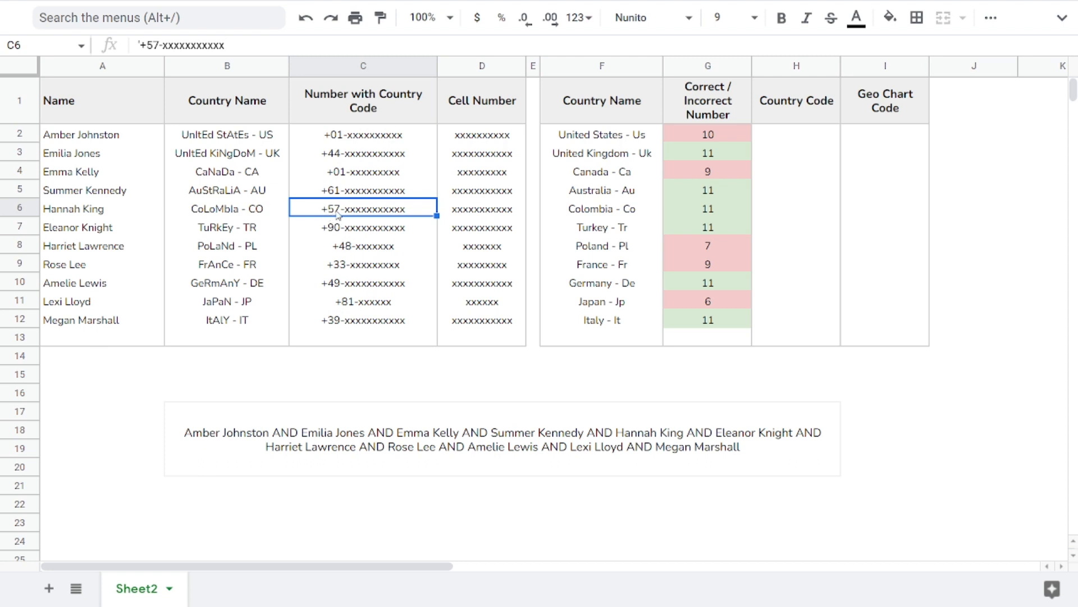
click(773, 137)
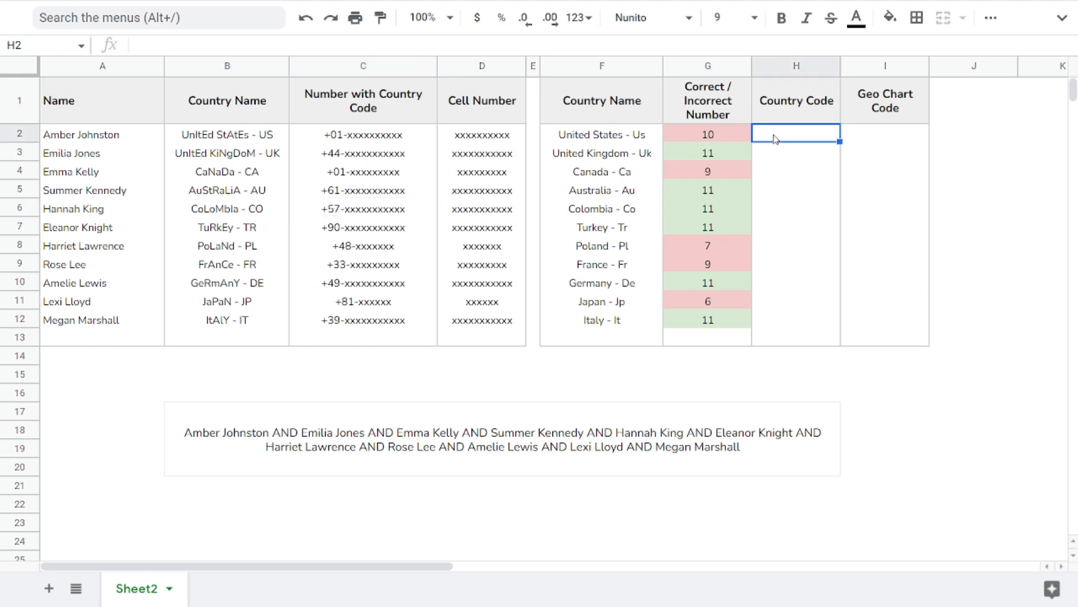
click(330, 195)
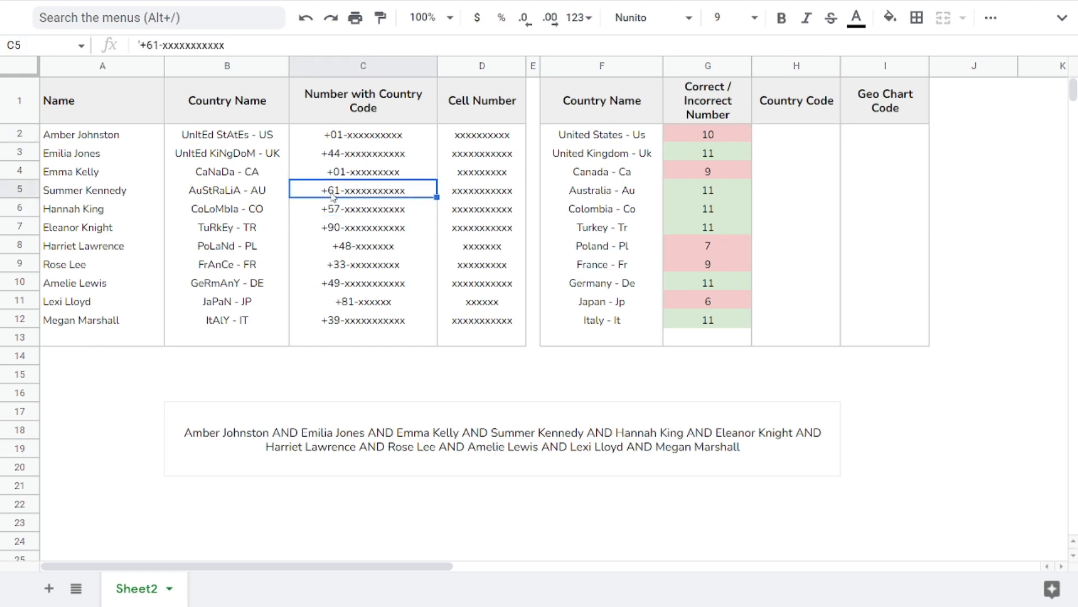
Step: Enter =LEFT(C2,3) in H2 to extract the country code from the full number
click(791, 141)
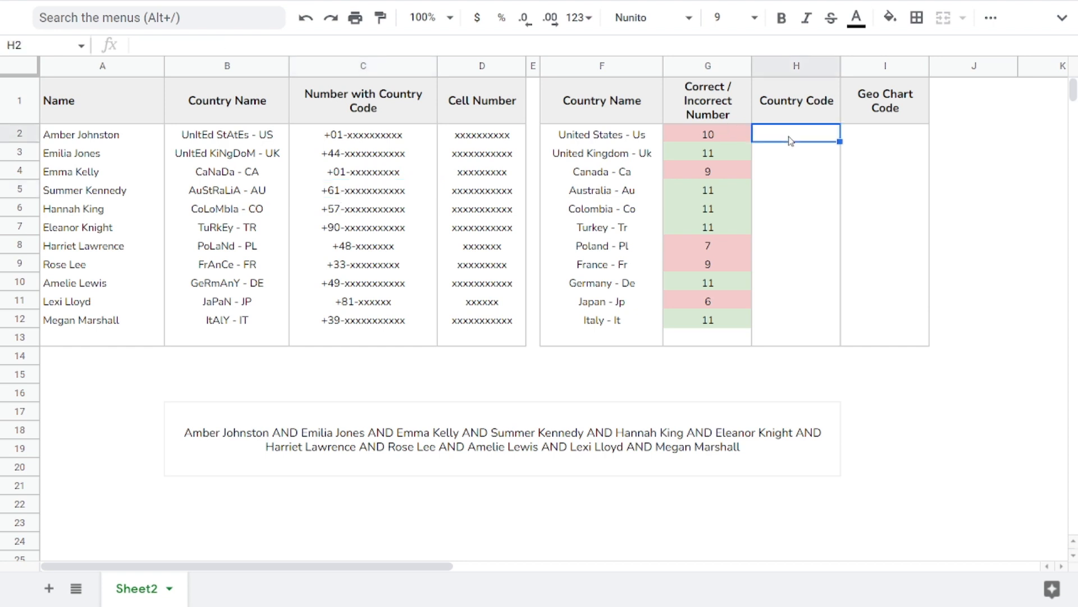
text(=LEFT()
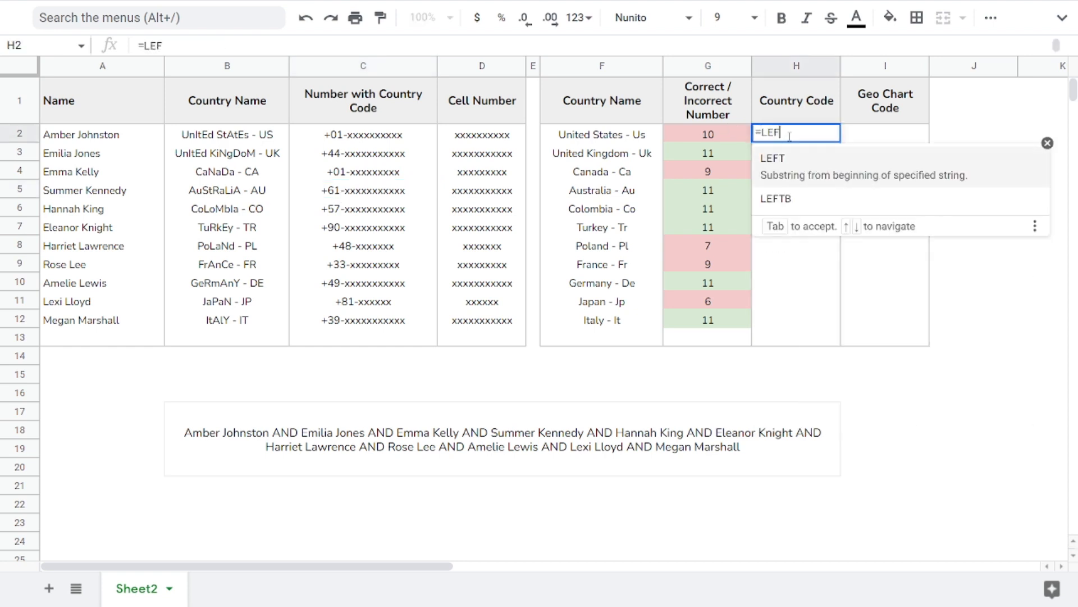
key(Left)
key(Left)
key(Left)
key(Left)
key(Left)
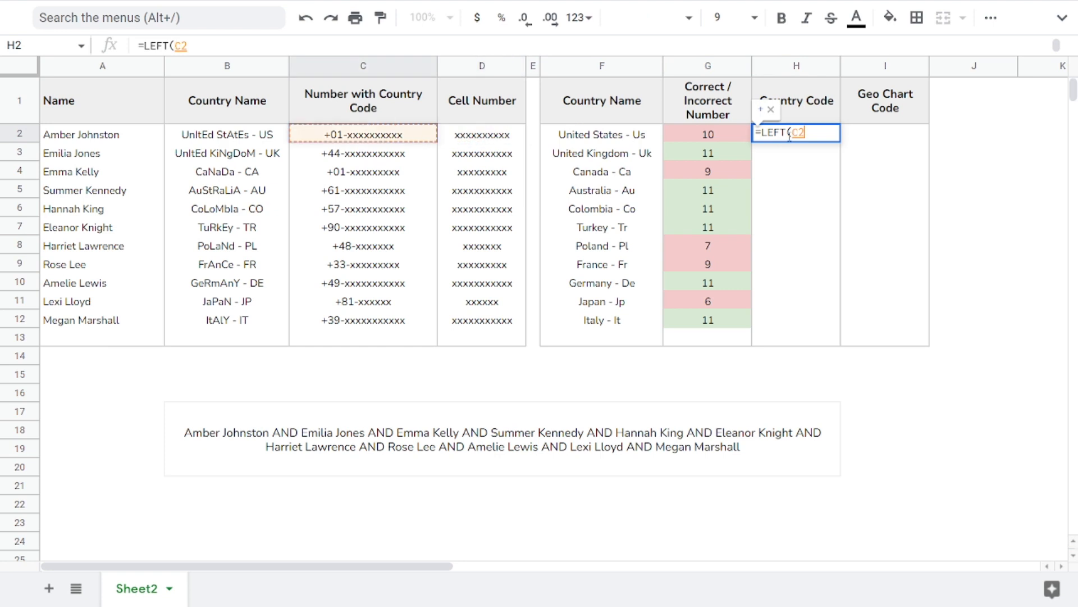
text(,3)
key(Return)
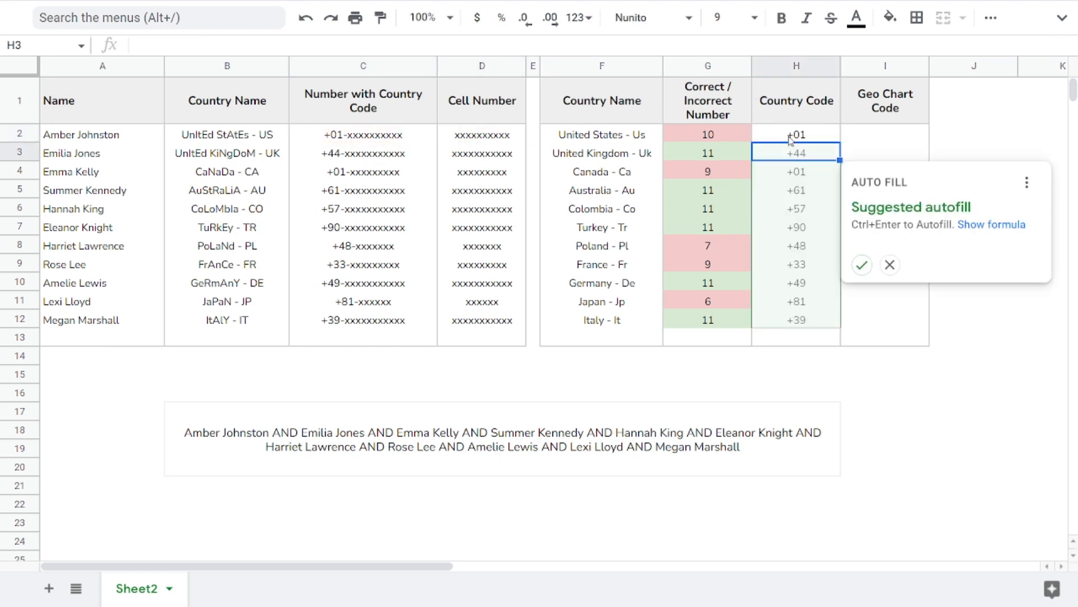
Step: Accept the suggested autofill for H3:H12 to complete the Country Code column and check the extracted codes
click(862, 265)
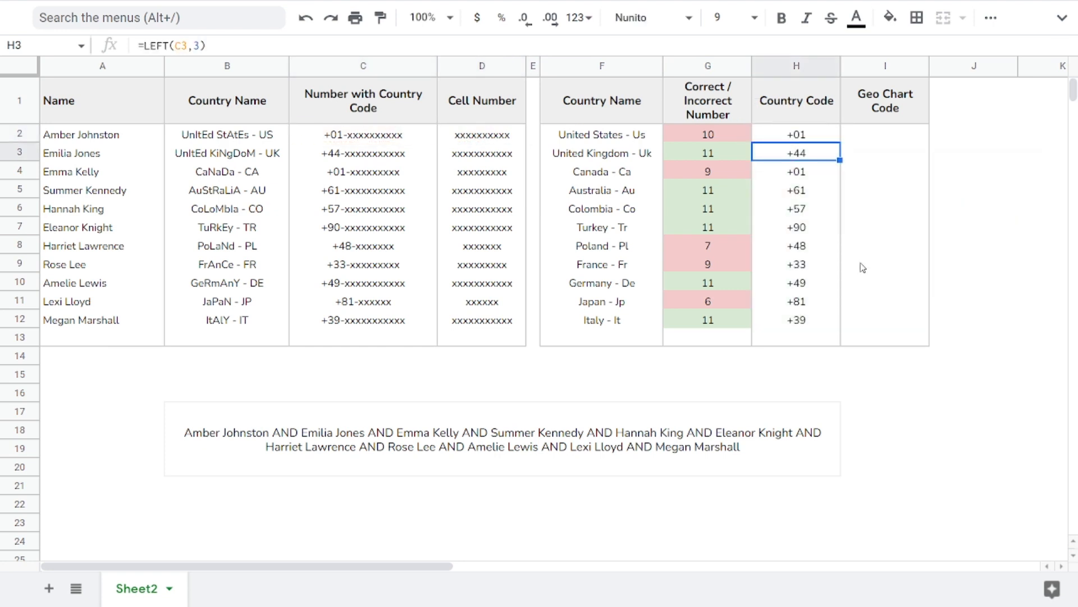
drag(803, 141, 809, 321)
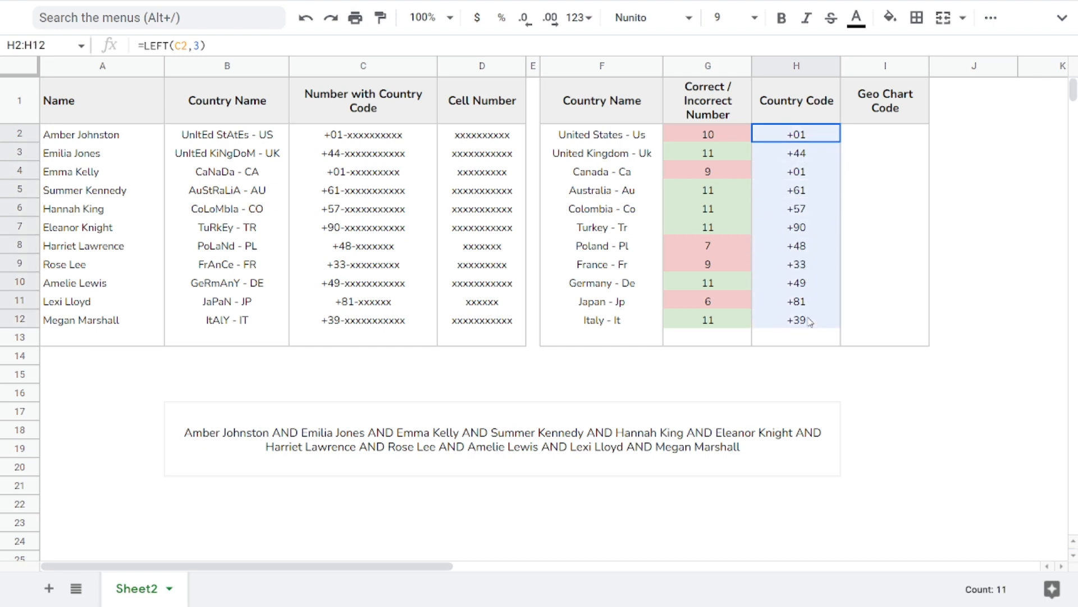
click(809, 228)
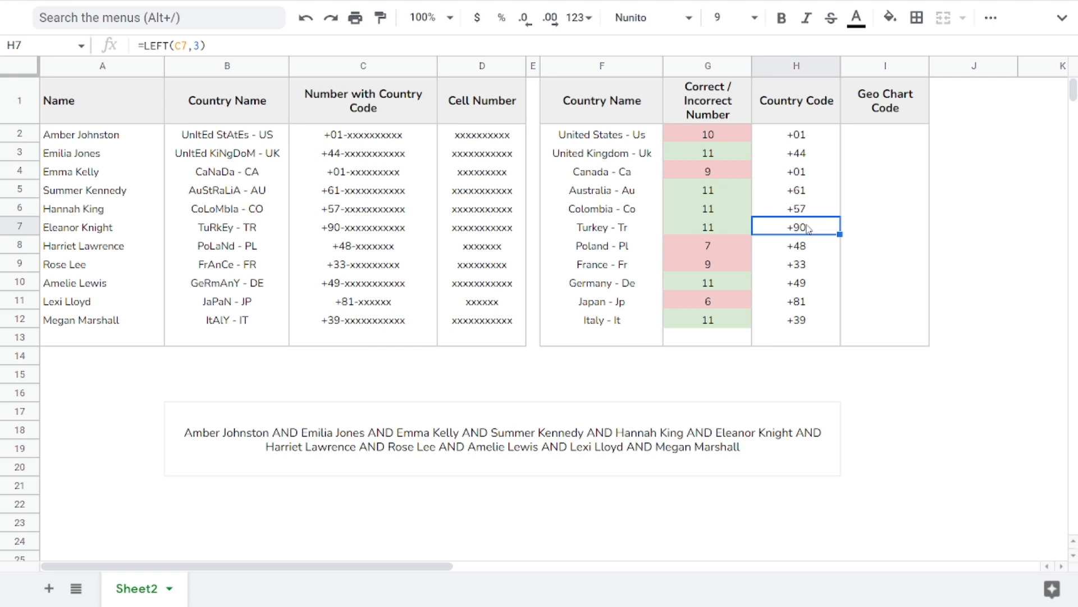
Step: Enter =RIGHT(B2,2) in I2 to extract the two-letter geo chart code from the end of the country name
drag(260, 143, 245, 319)
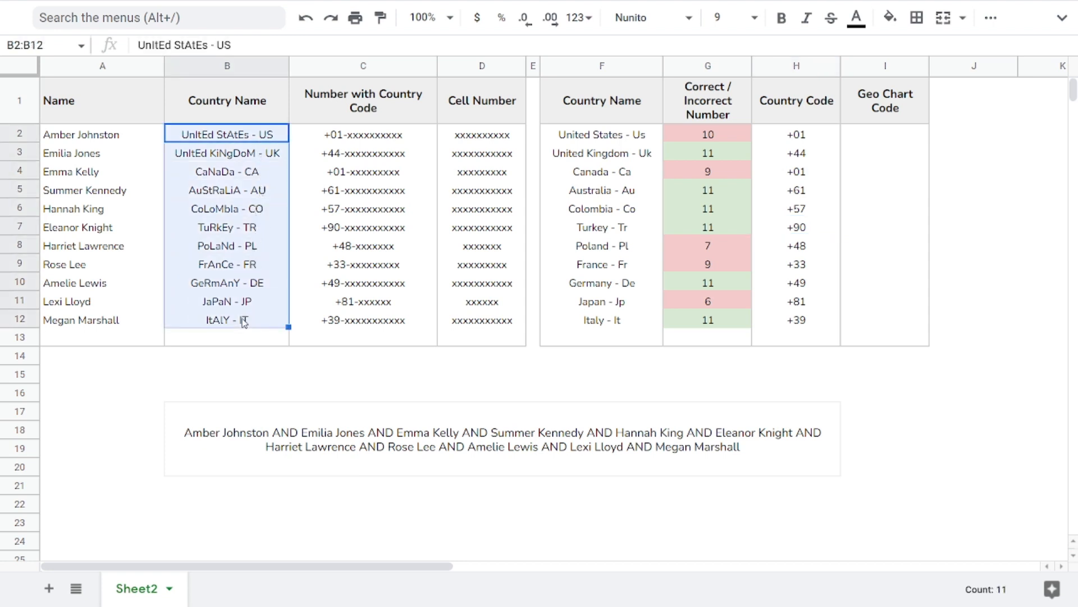
click(265, 140)
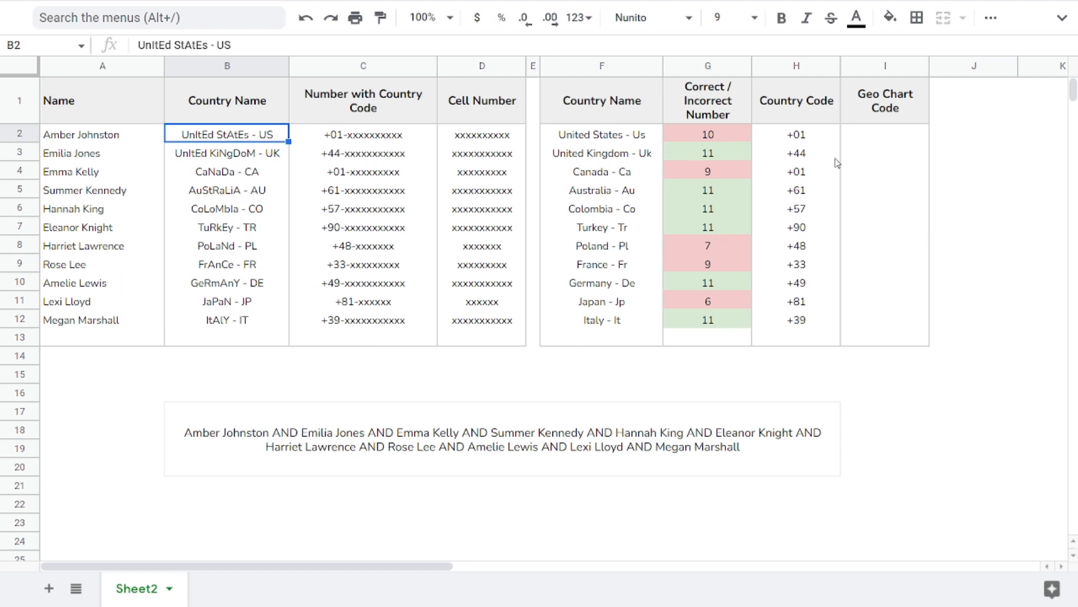
click(870, 140)
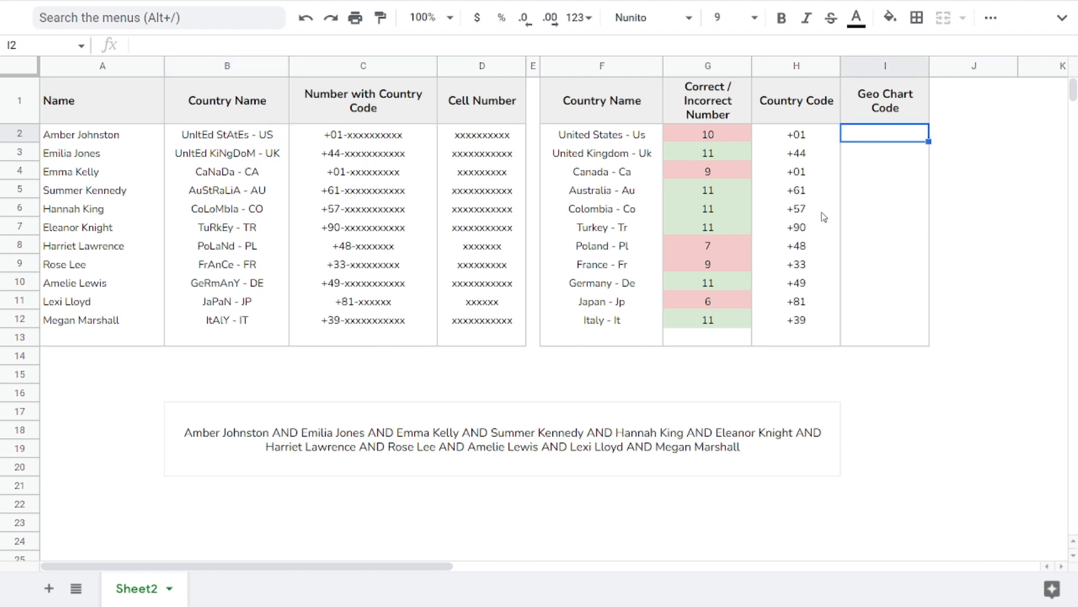
text(=RIGHT()
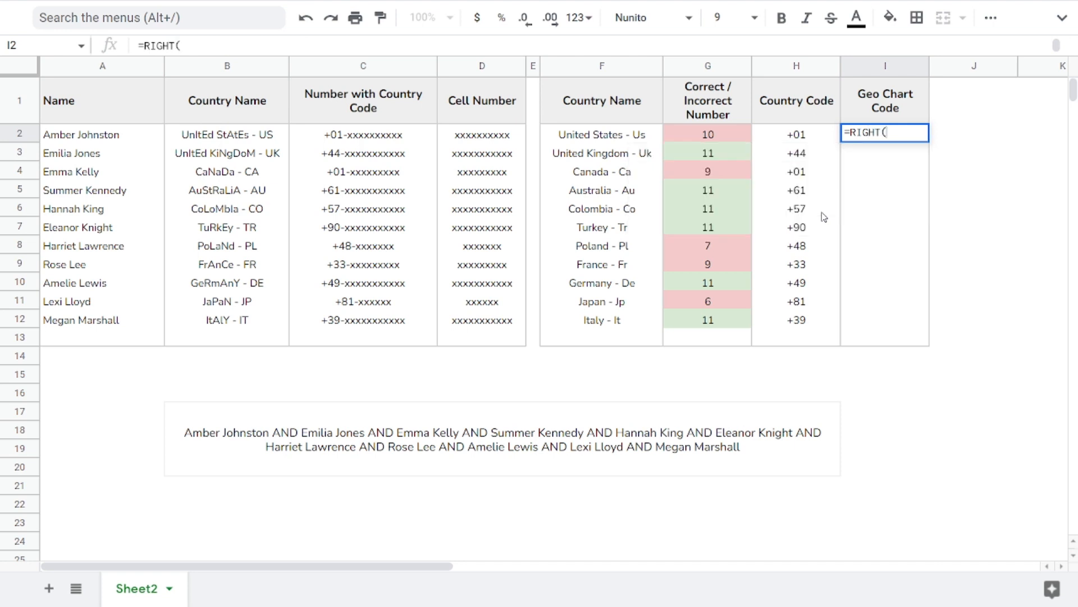
key(Left)
key(Left)
key(Left)
key(Left)
key(Left)
key(Left)
key(Left)
text(,2)
key(Return)
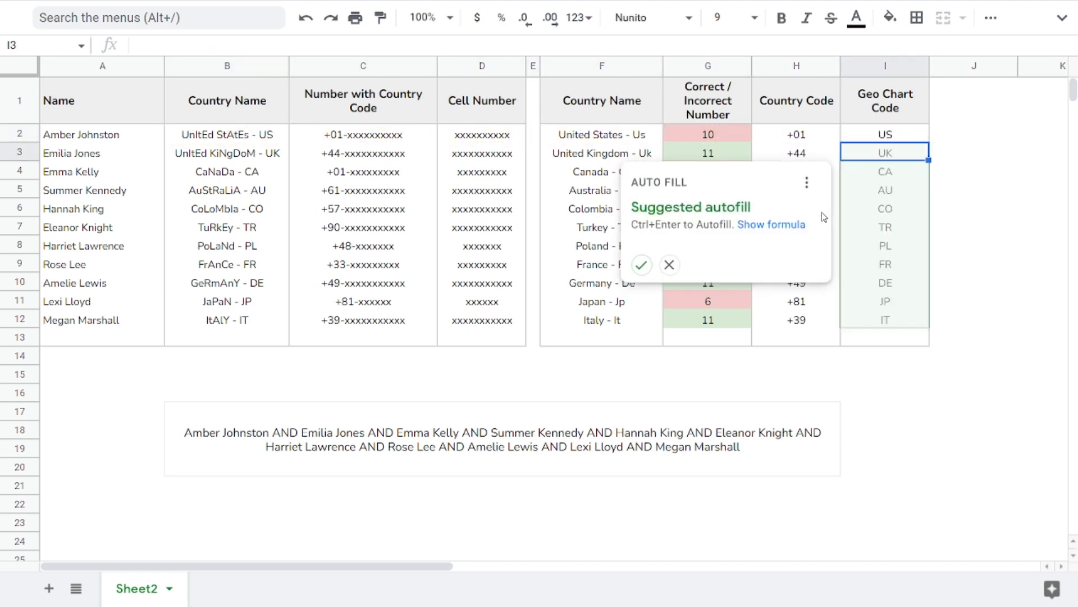
Step: Accept the suggested autofill for I3:I12 to complete the Geo Chart Code column and check the extracted codes
click(642, 265)
drag(893, 137, 886, 321)
click(886, 247)
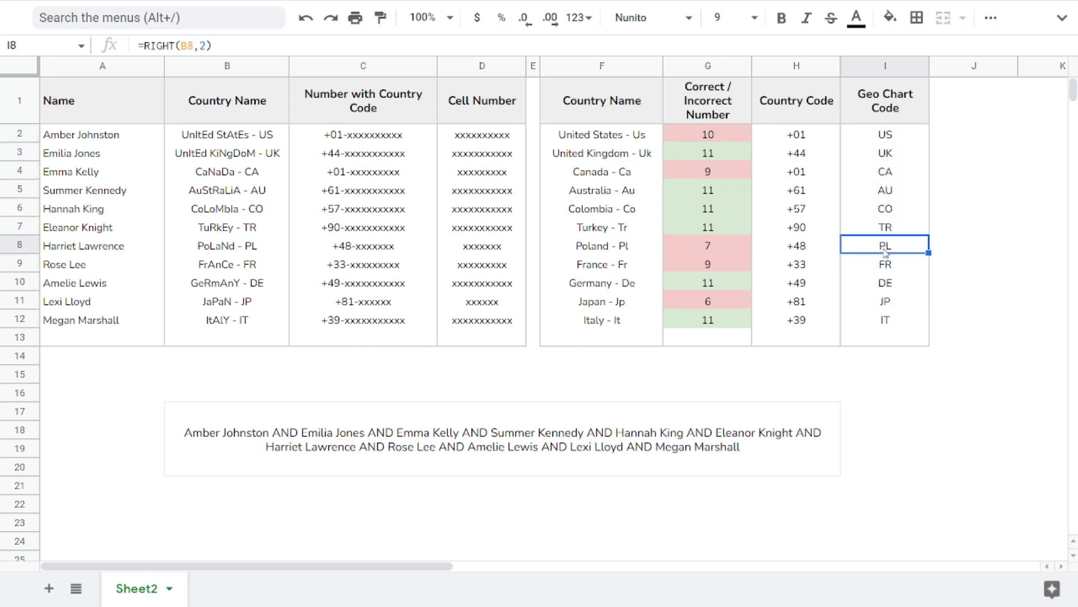